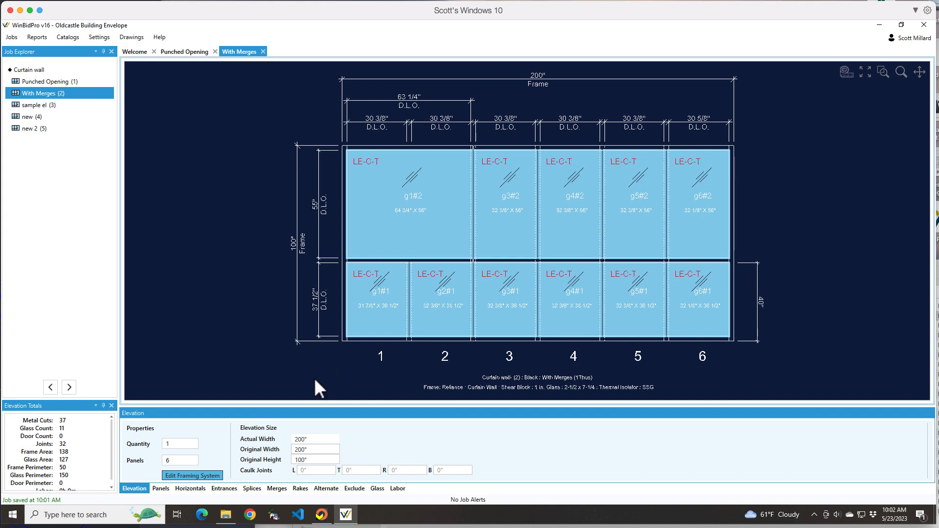
# Step: Open the elevation's framing system for editing and review its head, horizontal, sill, jamb and vertical component assemblies
pyautogui.click(200, 476)
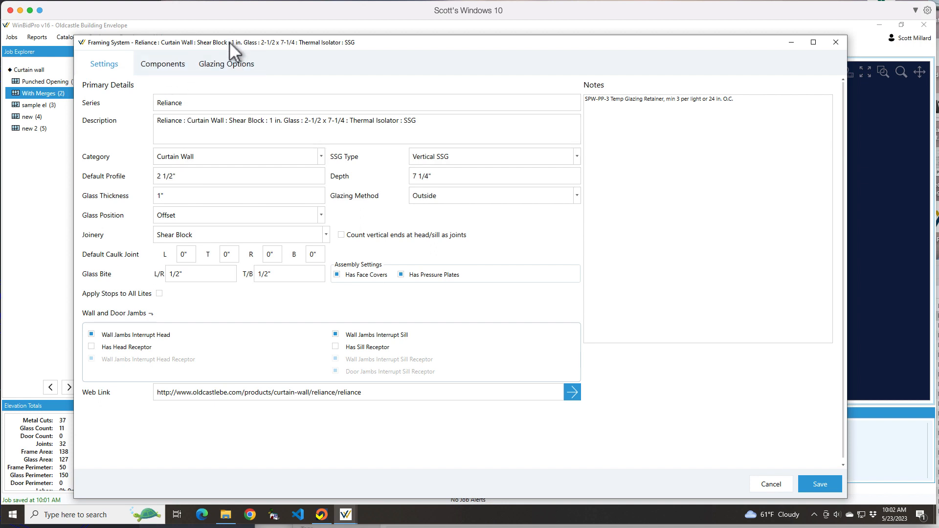
pyautogui.moveTo(230, 42)
pyautogui.mouseDown()
pyautogui.moveTo(224, 11)
pyautogui.moveTo(224, 49)
pyautogui.moveTo(225, 32)
pyautogui.mouseUp()
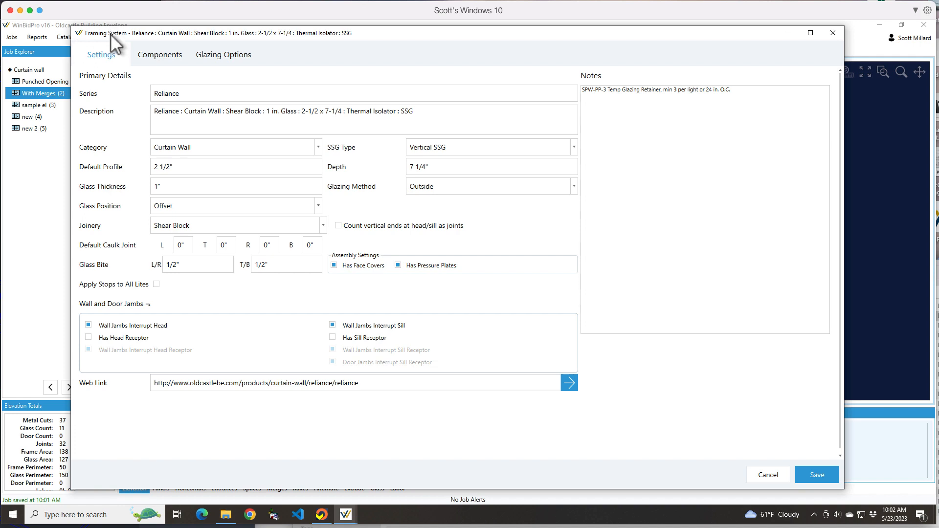
pyautogui.moveTo(115, 33); pyautogui.dragTo(171, 29)
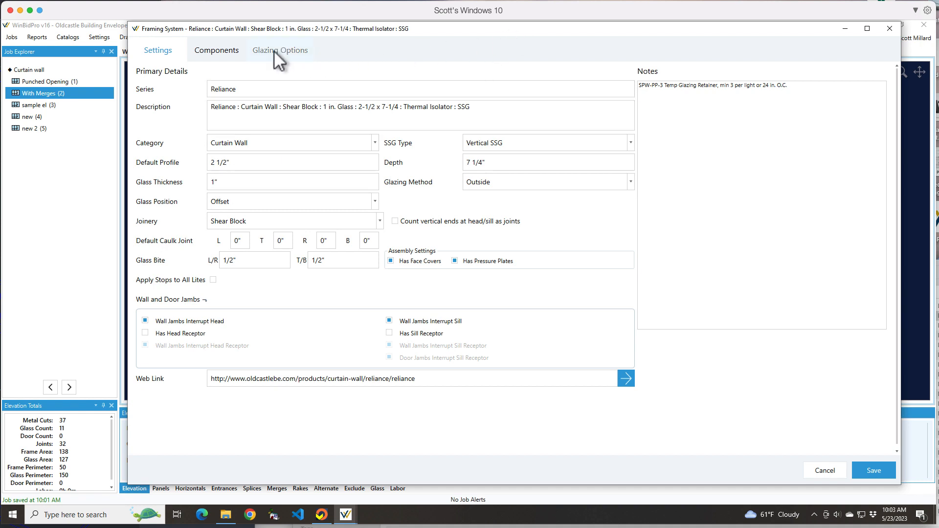
pyautogui.click(210, 51)
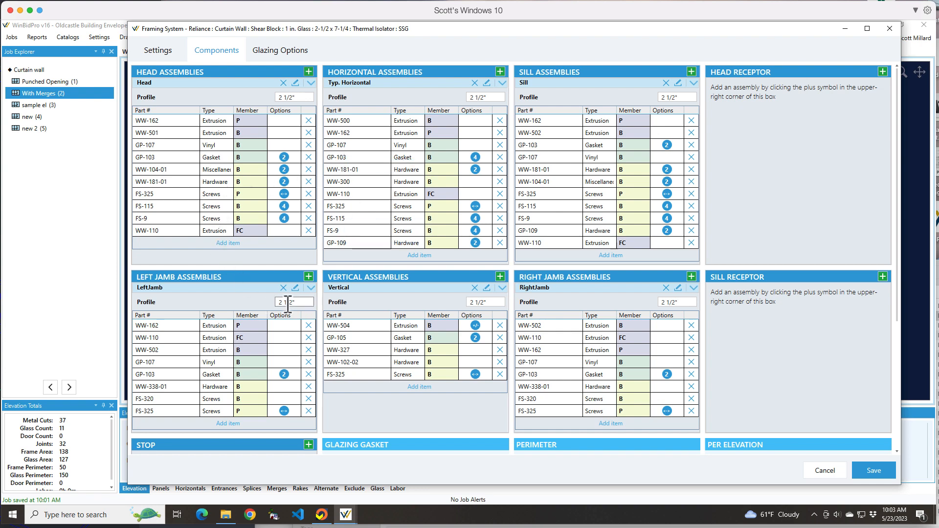
pyautogui.scroll(-5, 321, 239)
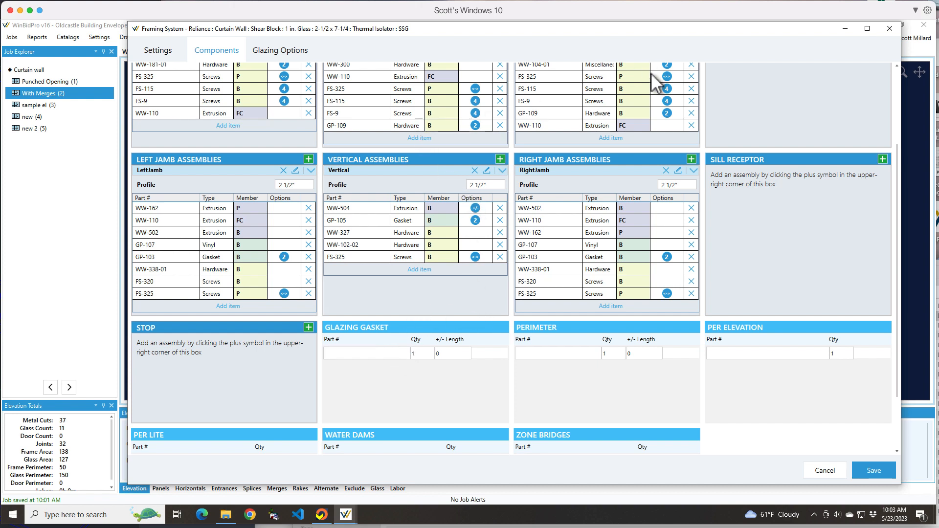
pyautogui.moveTo(896, 148); pyautogui.dragTo(896, 75)
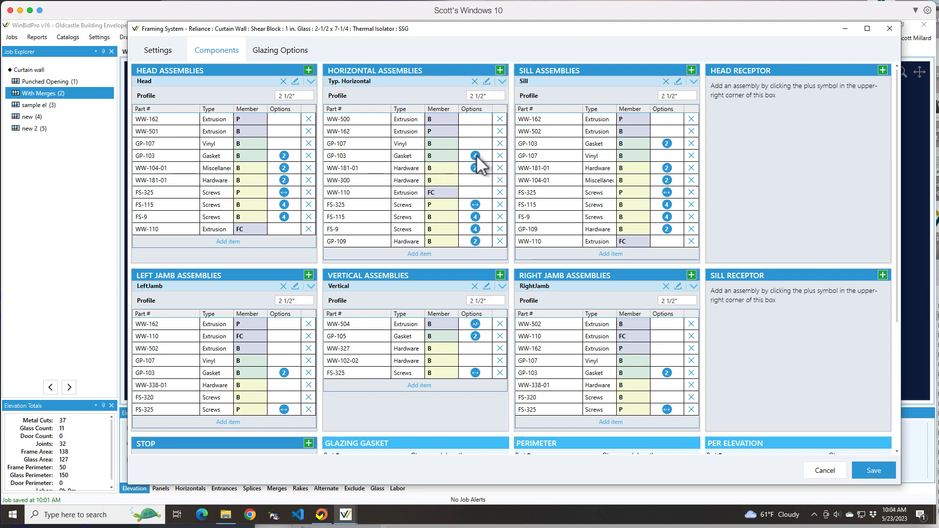
pyautogui.moveTo(475, 156)
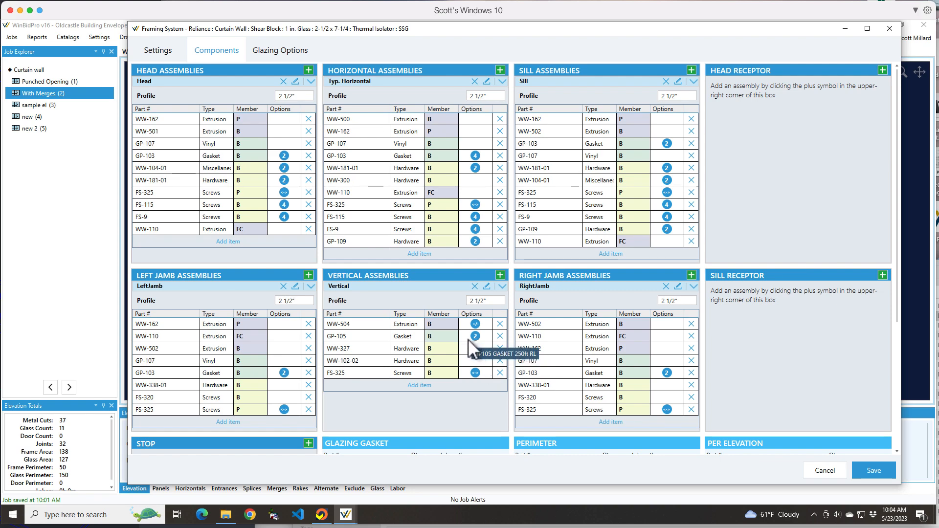
# Step: Open the Vertical assembly and examine the SSG mullion CAD detail around the glass and spacer gasket
pyautogui.click(486, 286)
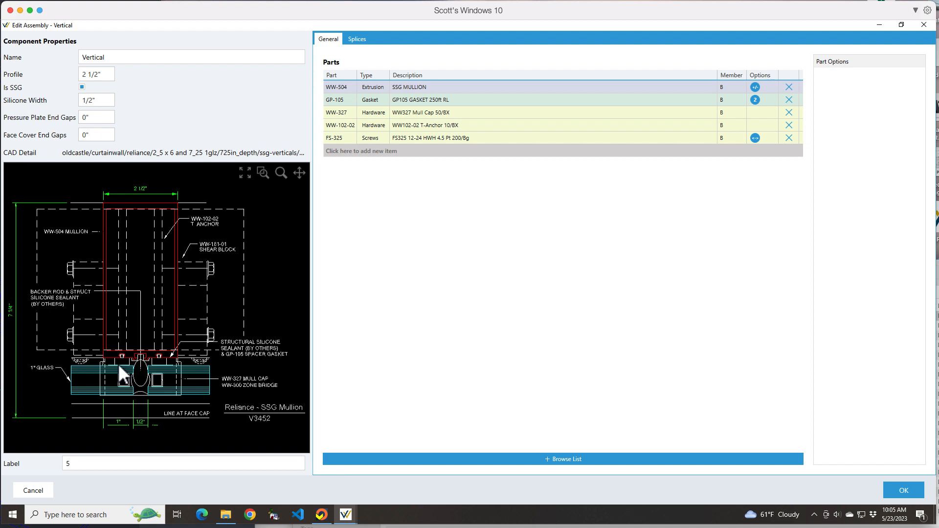
pyautogui.scroll(2, 123, 365)
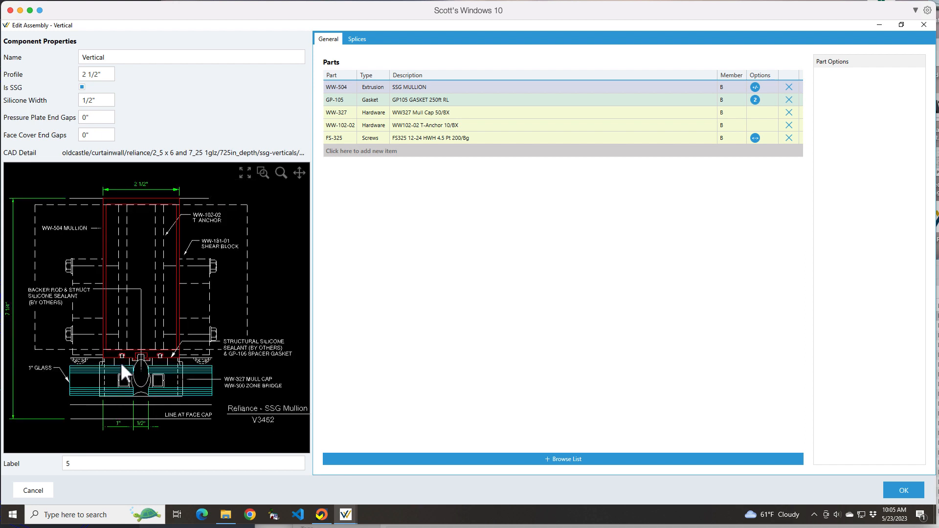
pyautogui.scroll(1, 120, 361)
pyautogui.scroll(3, 120, 362)
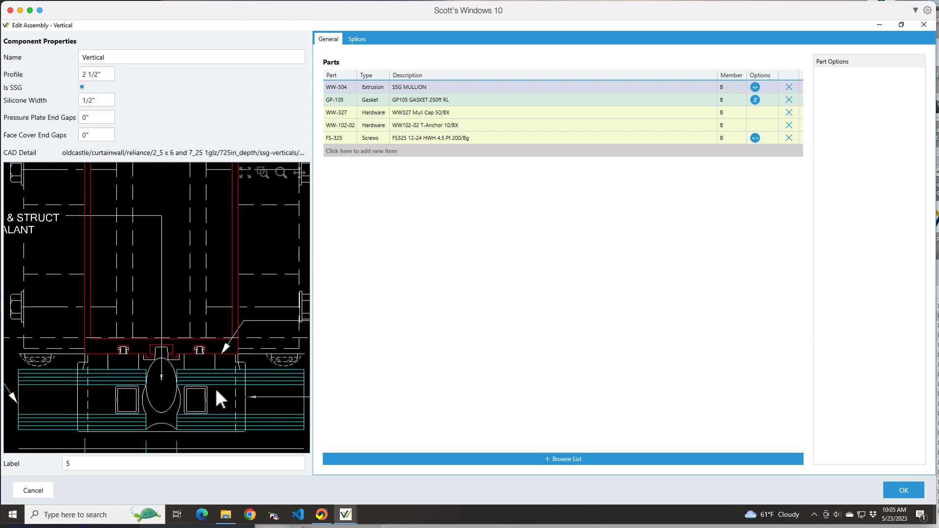
pyautogui.scroll(-3, 207, 346)
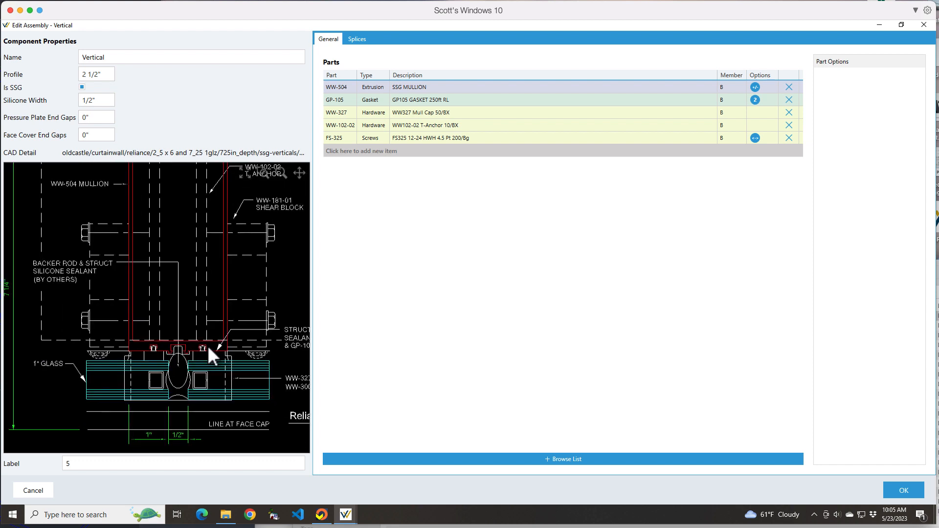
pyautogui.scroll(-2, 207, 345)
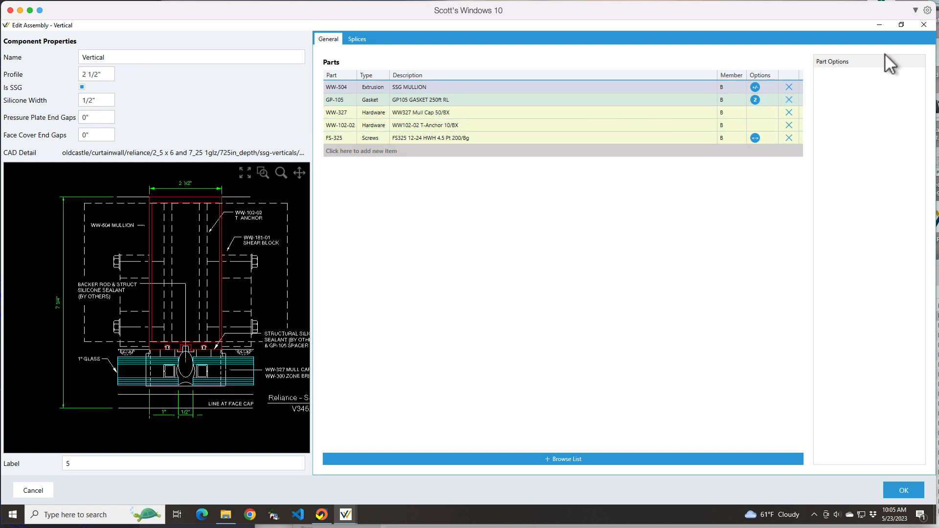
pyautogui.click(902, 491)
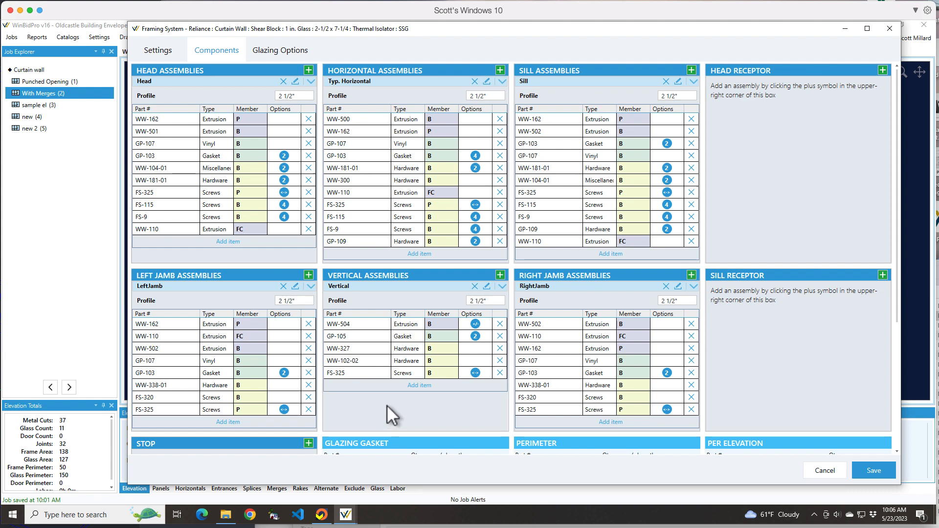
# Step: Switch to WinBidPro CAD and examine the Tubelite infill details, comparing the gaskets used for different glass thicknesses
pyautogui.click(332, 513)
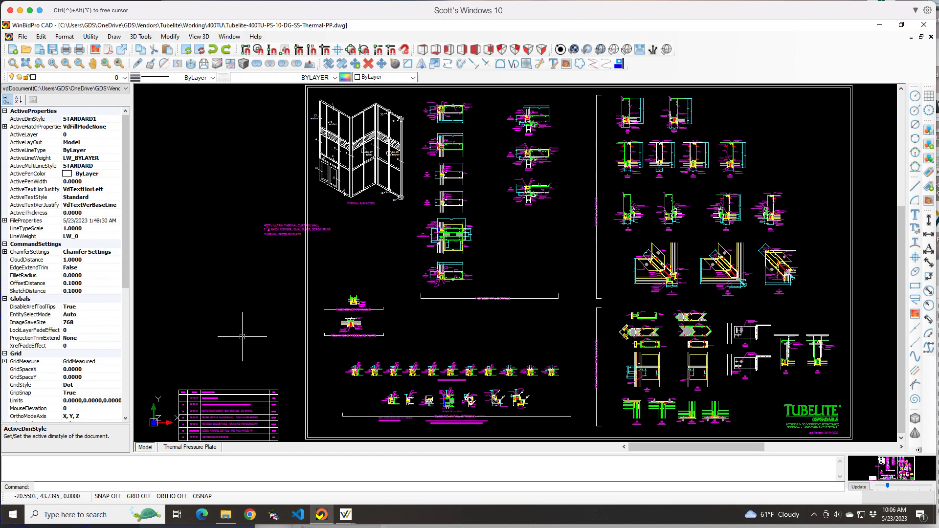
pyautogui.scroll(4, 401, 332)
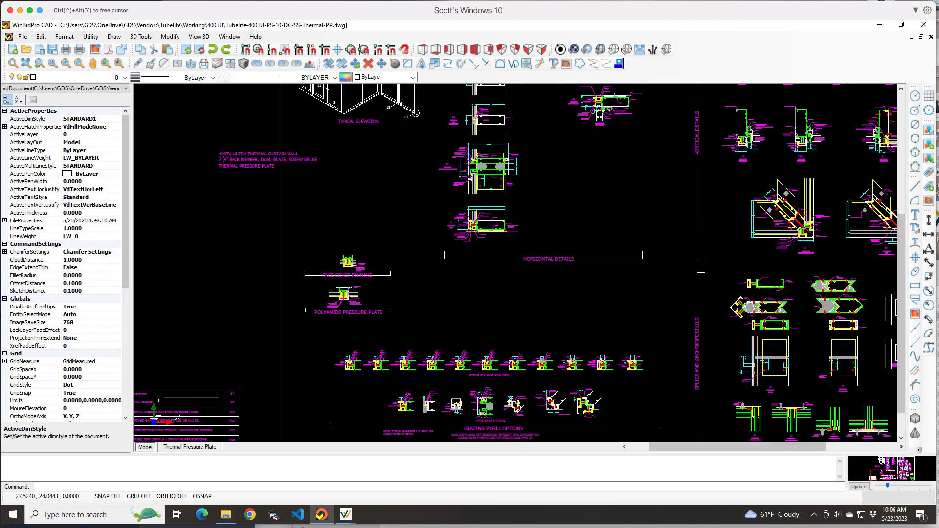
pyautogui.scroll(3, 399, 351)
pyautogui.scroll(4, 339, 379)
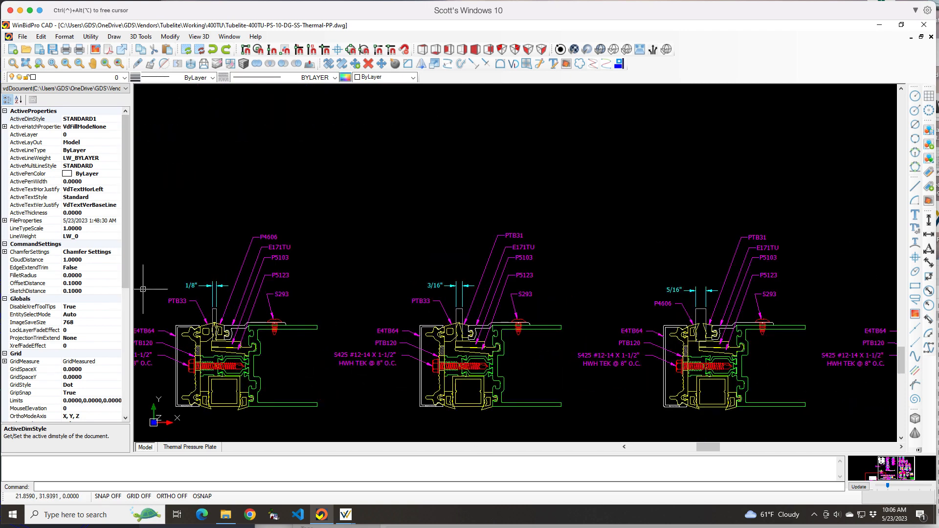
pyautogui.scroll(1, 142, 289)
pyautogui.scroll(2, 239, 315)
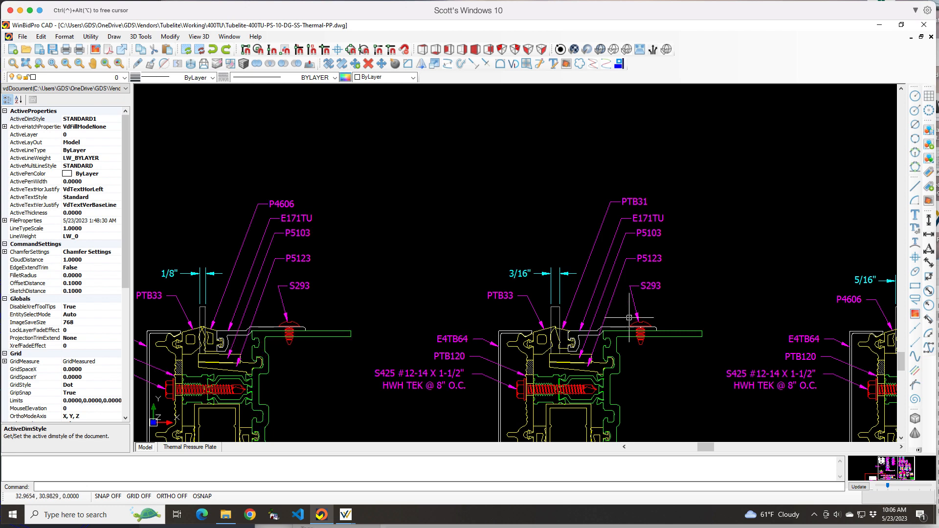
pyautogui.scroll(-4, 629, 293)
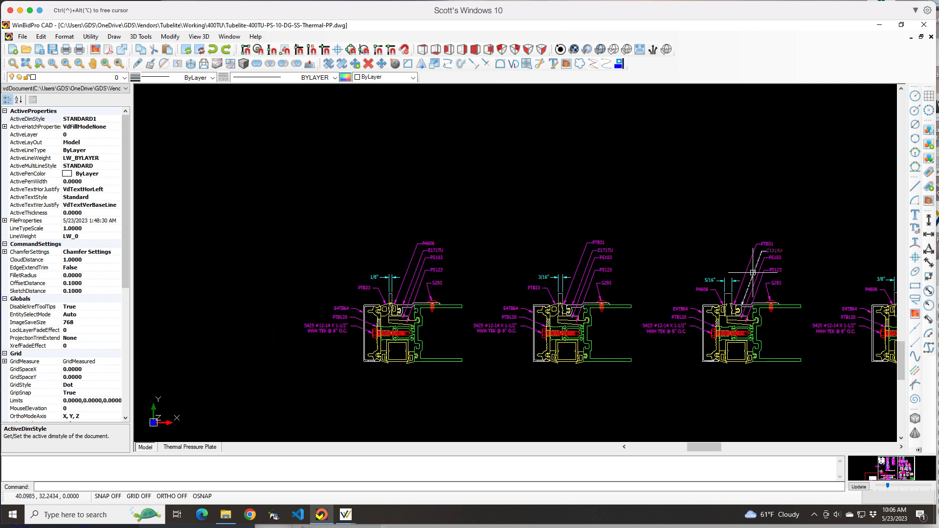
pyautogui.scroll(2, 794, 295)
pyautogui.scroll(-1, 489, 298)
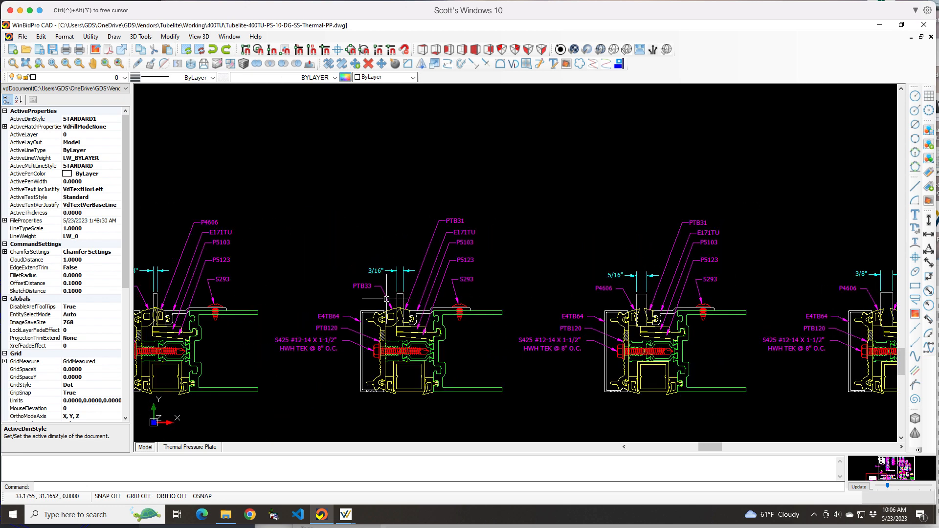
pyautogui.scroll(-4, 273, 304)
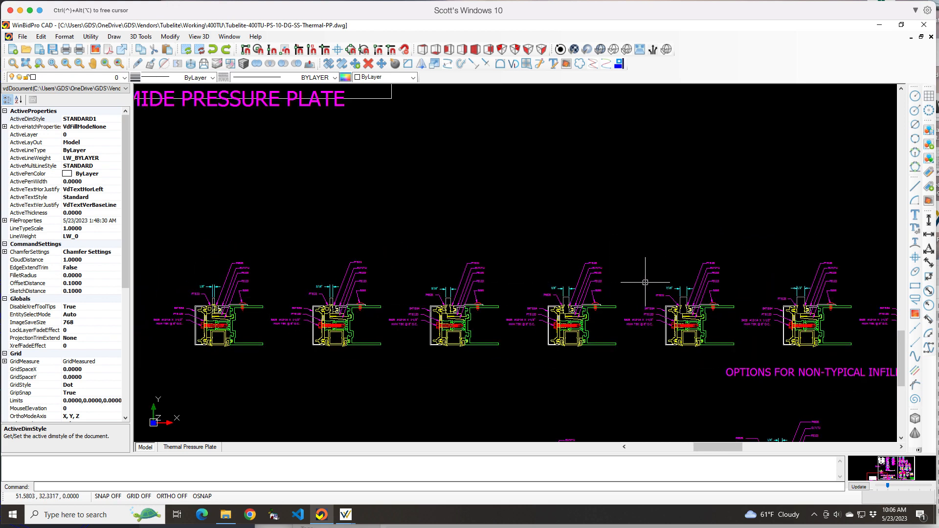
pyautogui.scroll(3, 645, 281)
pyautogui.scroll(2, 646, 281)
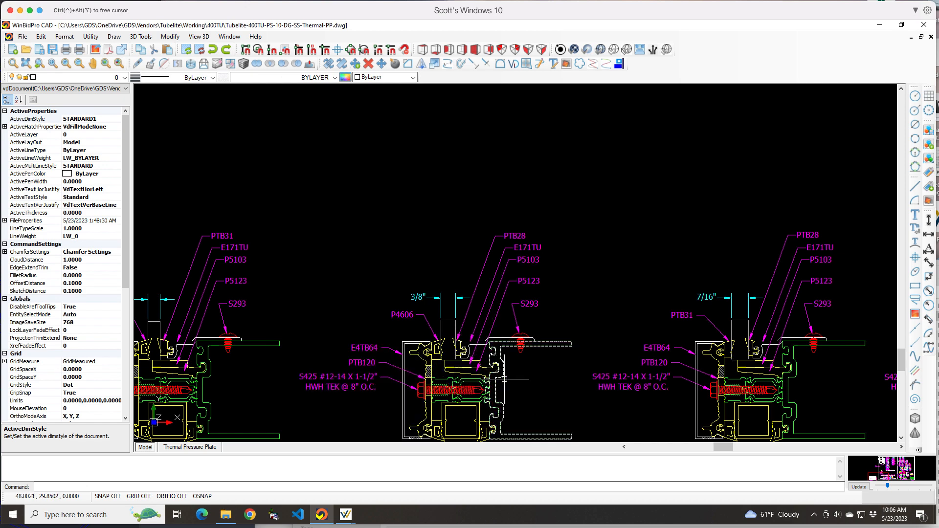
pyautogui.click(879, 26)
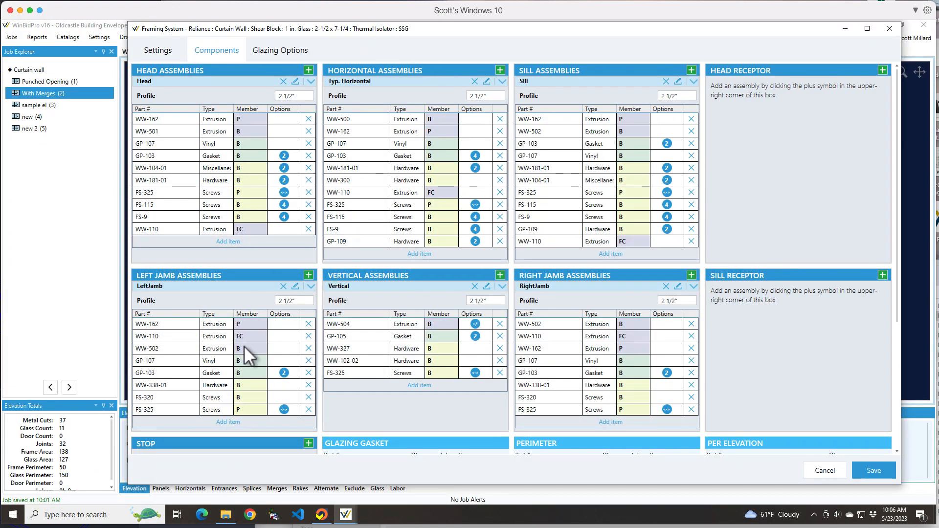
# Step: Add a regular glazing option to the framing system with a thickness of 3/8"
pyautogui.click(268, 54)
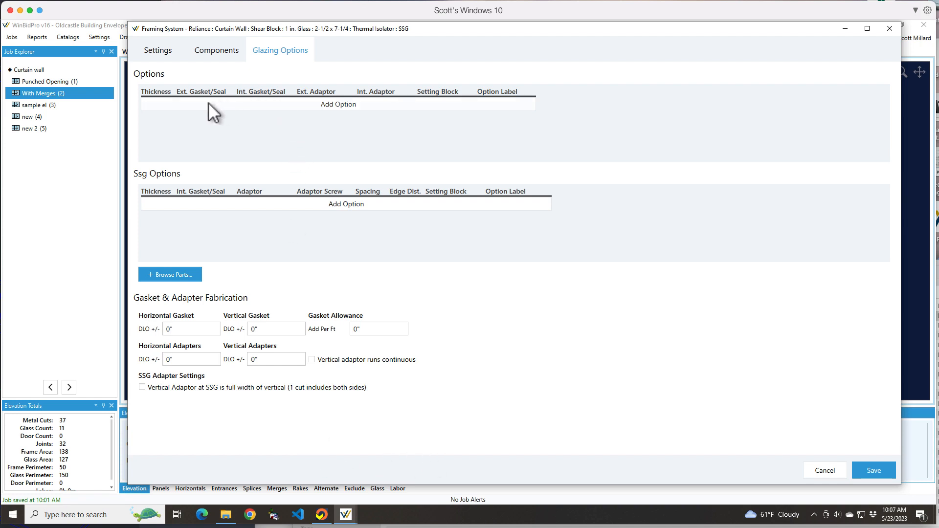
pyautogui.click(264, 108)
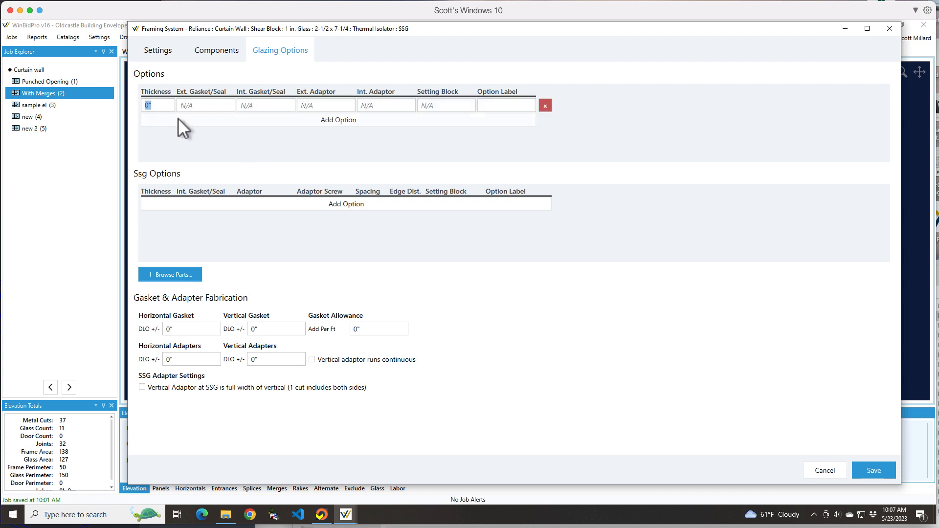
pyautogui.write('3/8')
# Step: Search the parts catalog for "gas" and assign GP-103 as the 3/8" option's exterior gasket
pyautogui.click(217, 104)
pyautogui.click(175, 275)
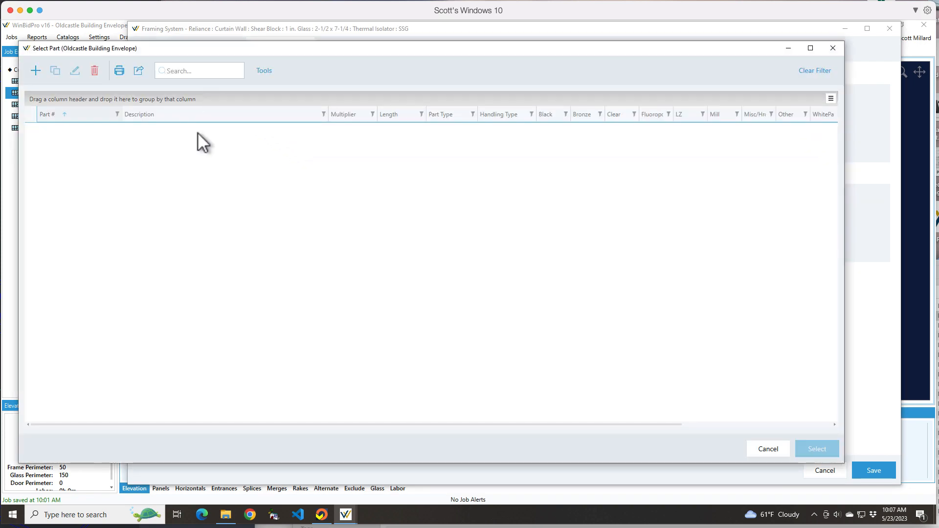
pyautogui.click(177, 72)
pyautogui.write('gas')
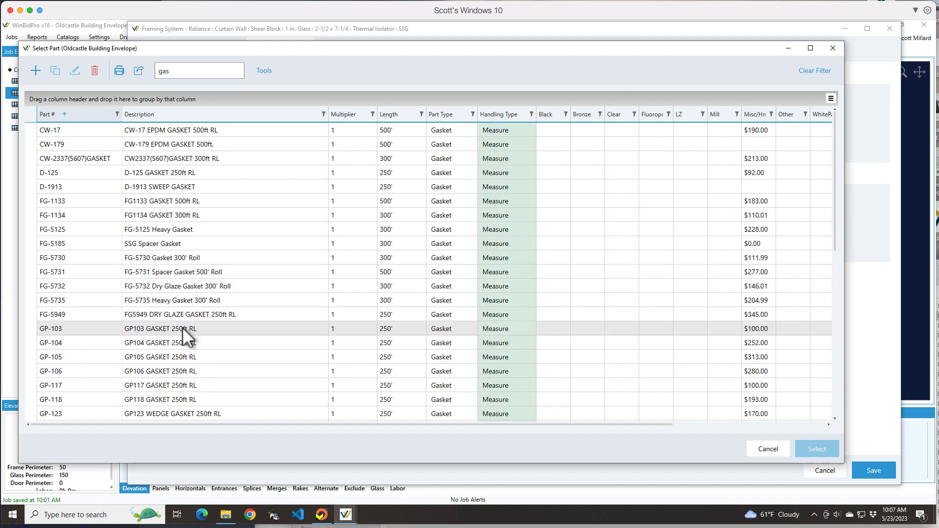
pyautogui.click(183, 328)
pyautogui.click(805, 451)
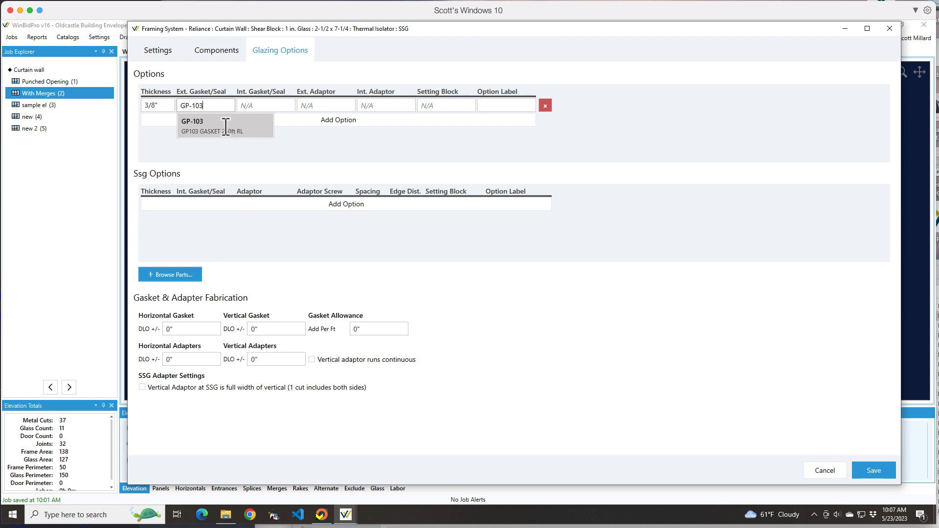
# Step: Search the parts catalog for "gasket" and assign GP-118 as the 3/8" option's interior gasket
pyautogui.click(279, 105)
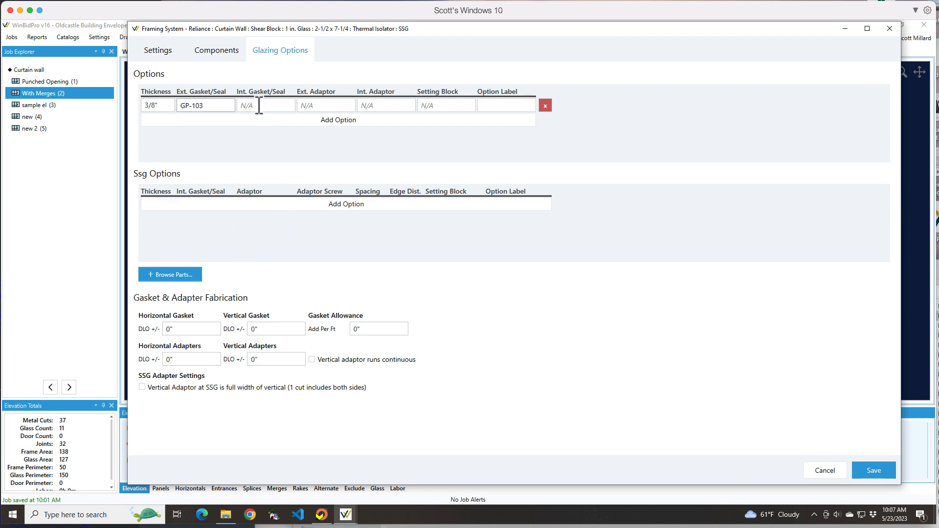
pyautogui.click(259, 105)
pyautogui.click(166, 273)
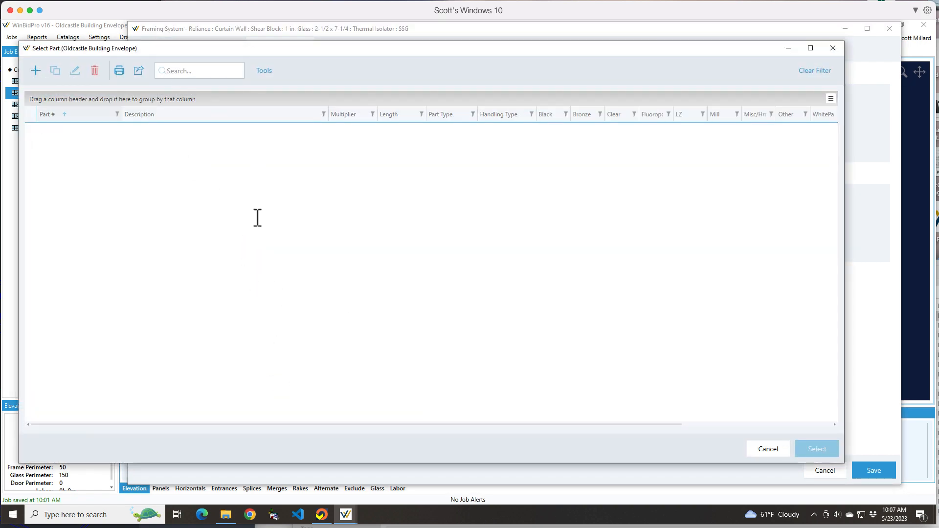
pyautogui.write('gas')
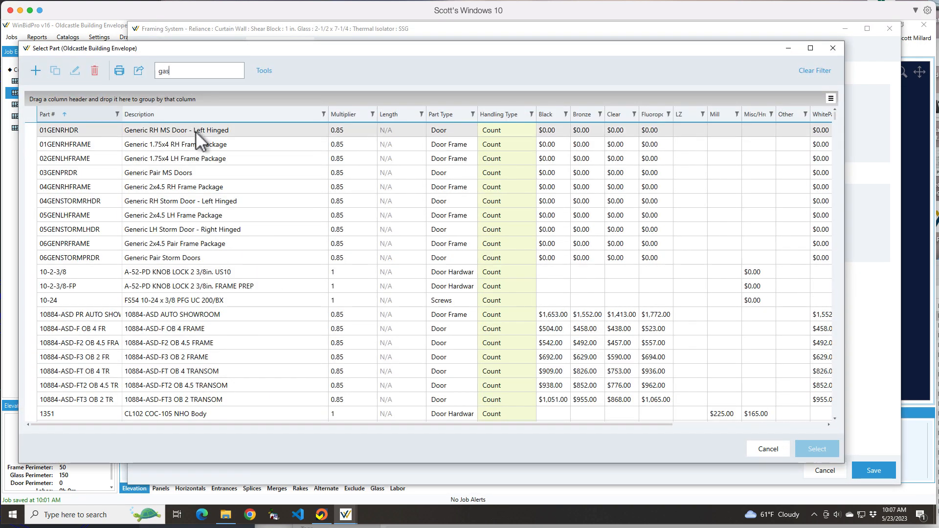
pyautogui.write('ket')
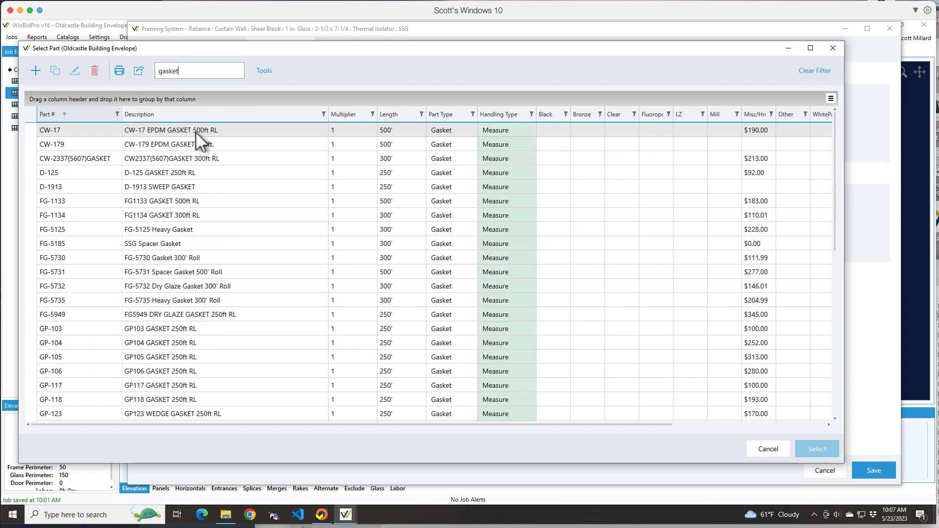
pyautogui.click(152, 401)
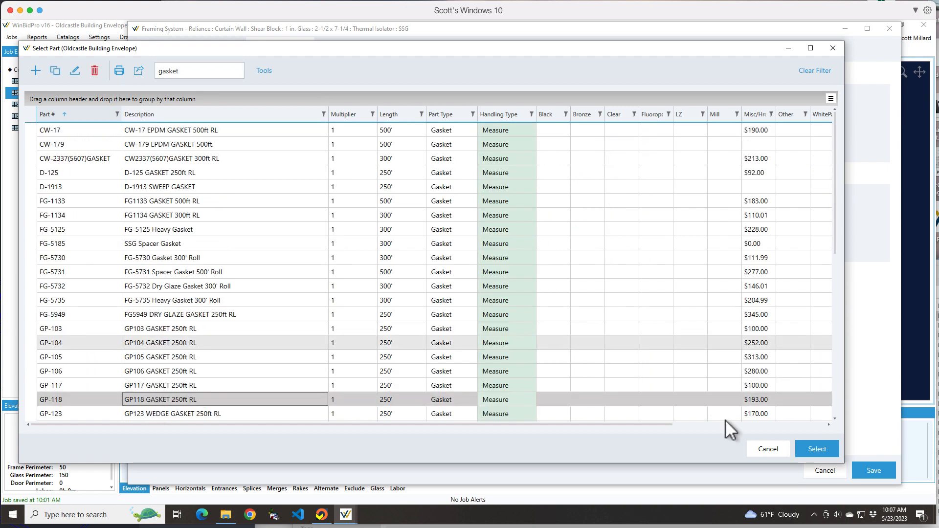
pyautogui.click(815, 450)
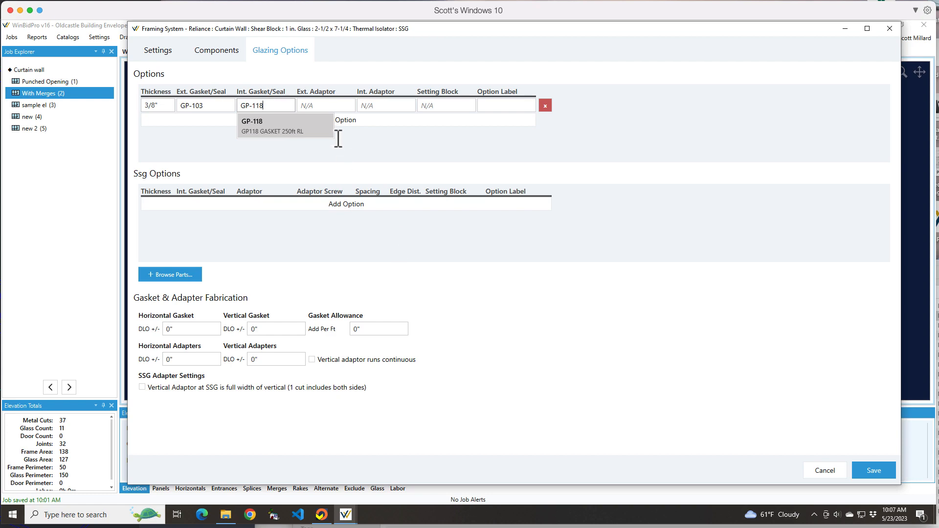
# Step: Search the parts catalog for "adapter" and assign glazing adapter FG-5183 as the 3/8" option's exterior adaptor
pyautogui.click(331, 104)
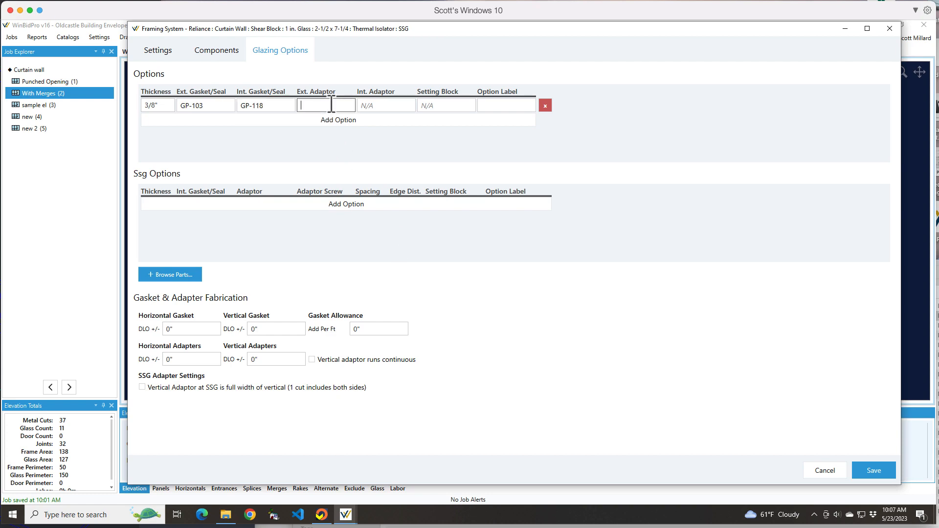
pyautogui.click(183, 277)
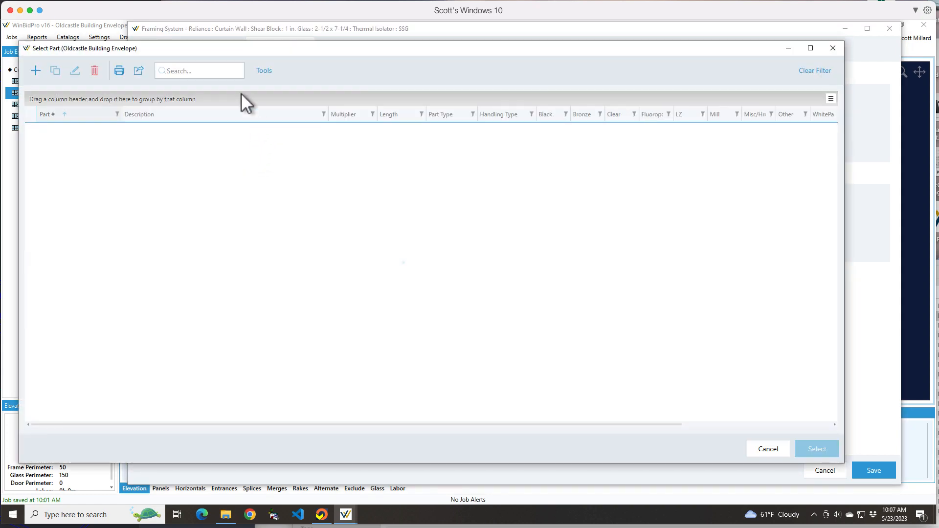
pyautogui.click(192, 70)
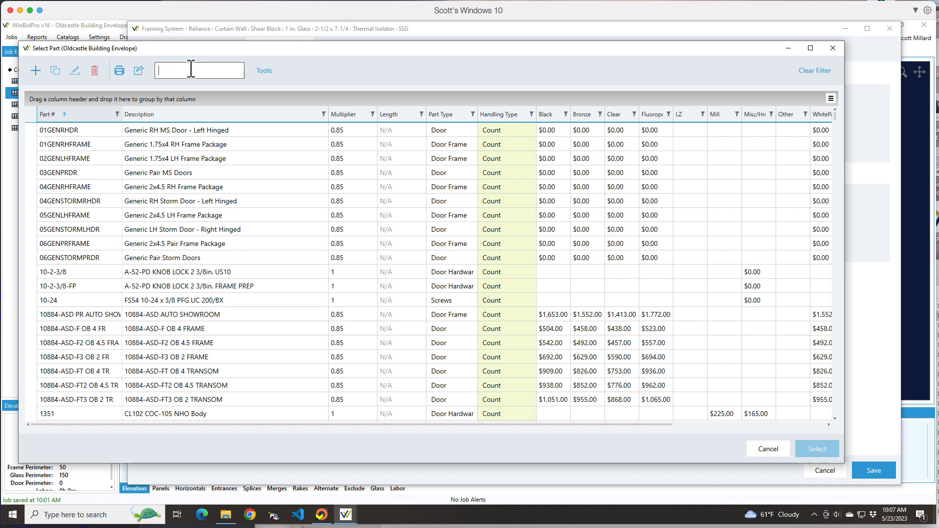
pyautogui.write('a')
pyautogui.press('BackSpace')
pyautogui.press('BackSpace')
pyautogui.write('dapter')
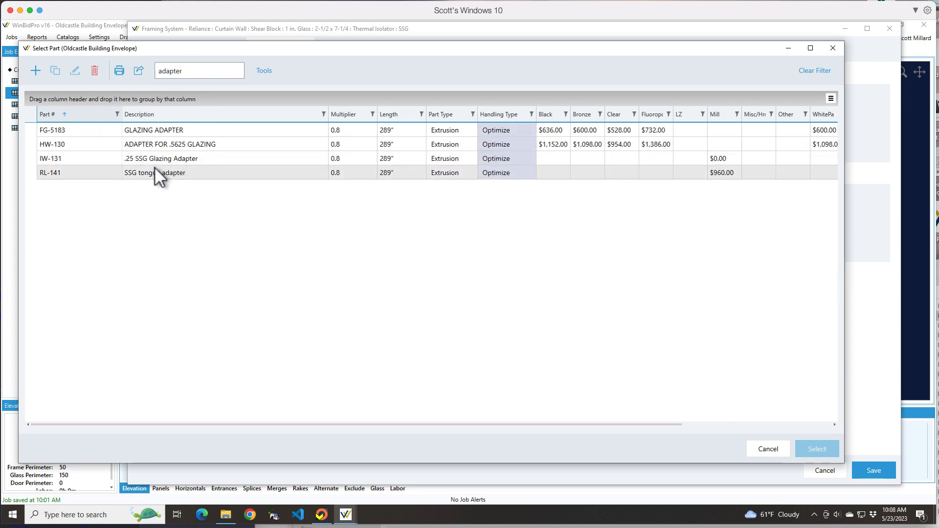
pyautogui.click(157, 159)
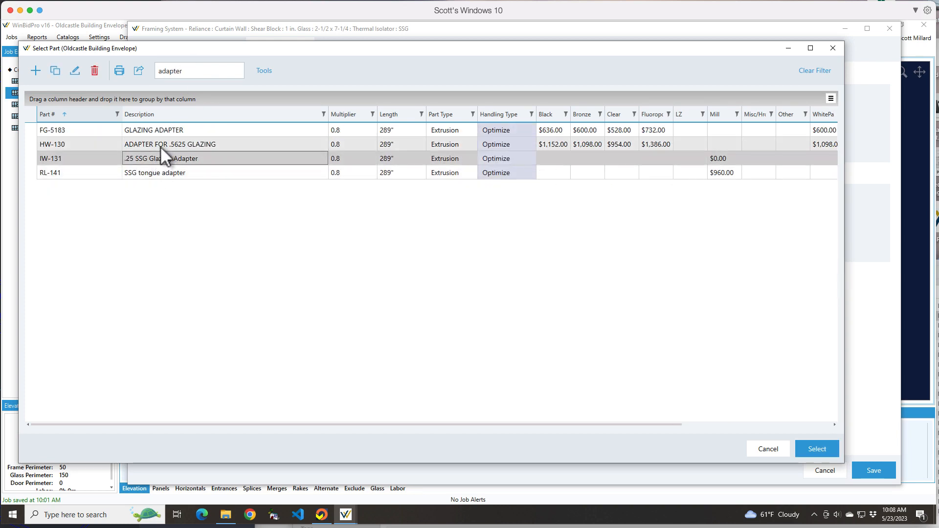
pyautogui.click(161, 130)
pyautogui.click(822, 451)
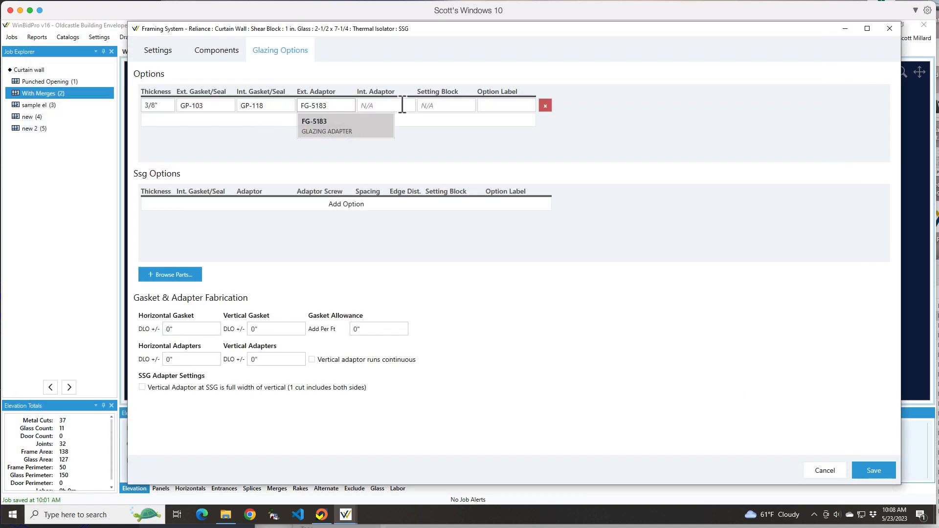
pyautogui.click(375, 106)
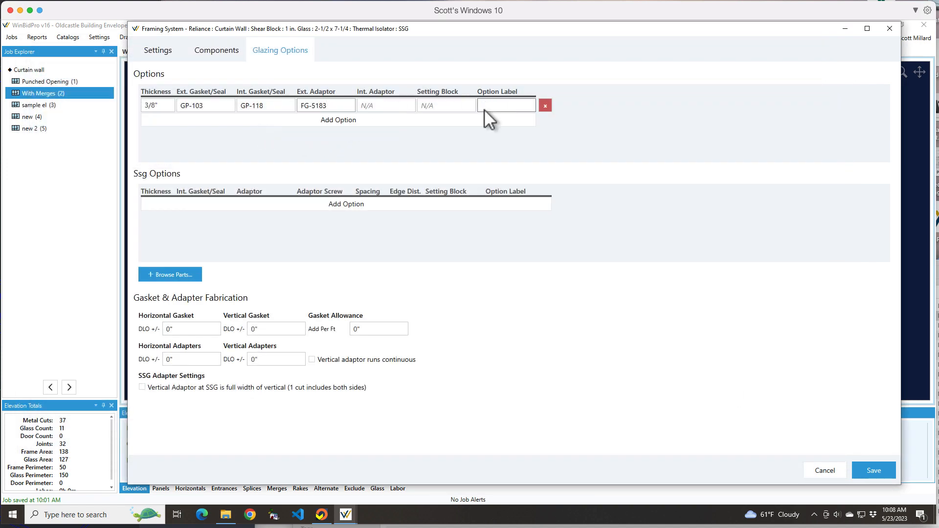
# Step: Search the parts catalog for "sett" and assign FG-5105 as the 3/8" option's setting block
pyautogui.click(442, 106)
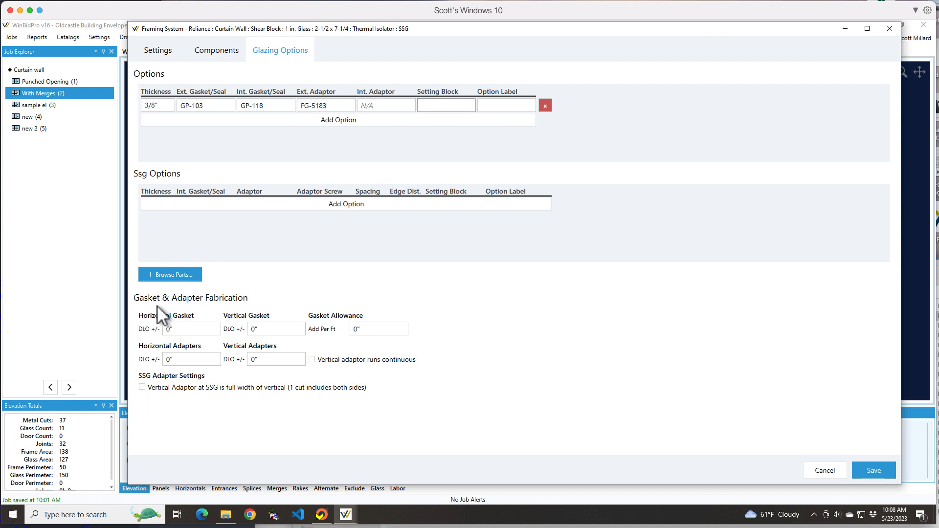
pyautogui.click(171, 275)
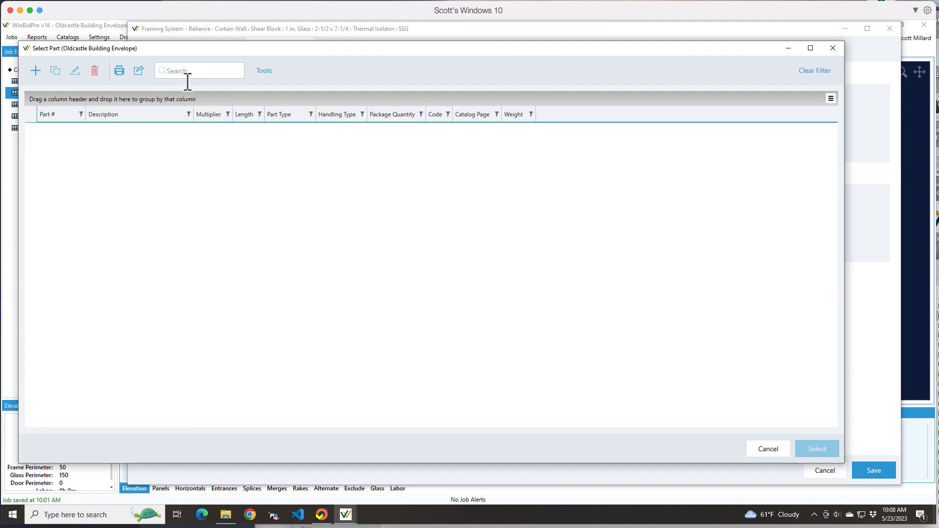
pyautogui.click(188, 72)
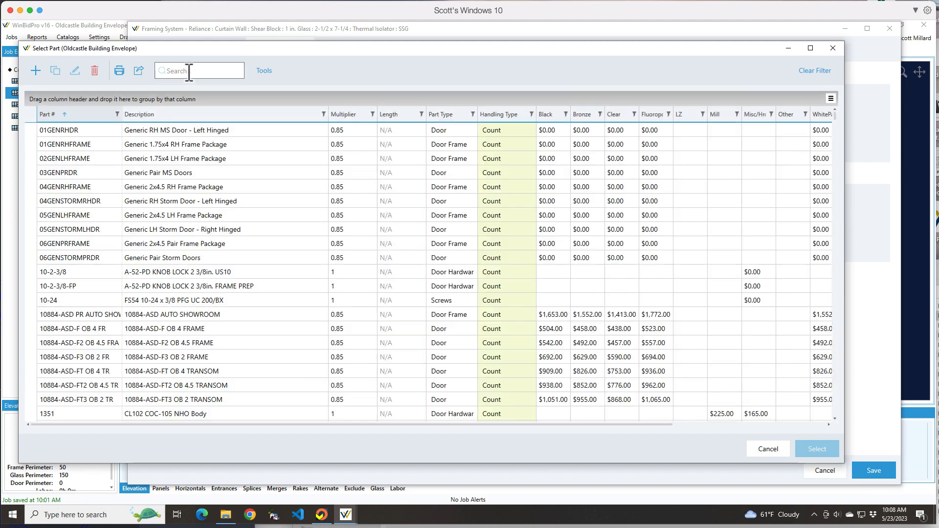
pyautogui.write('set')
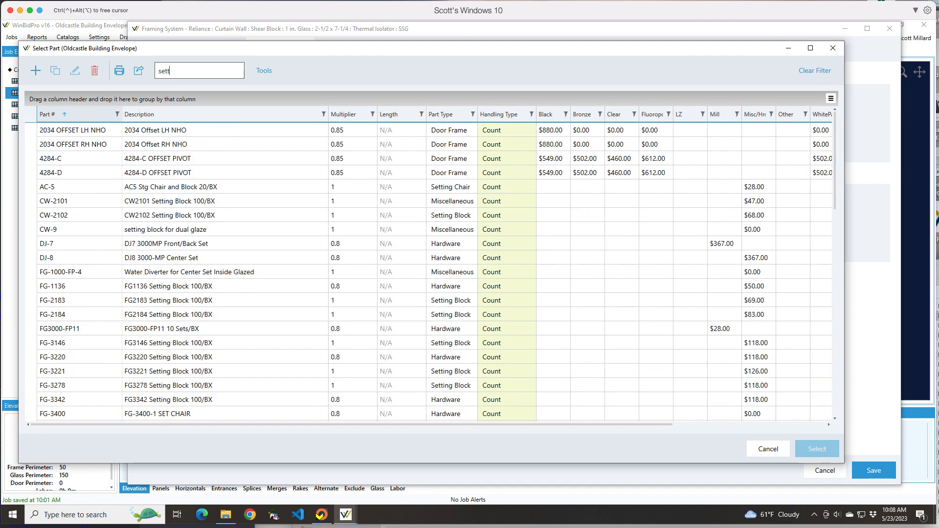
pyautogui.write('t')
pyautogui.click(176, 315)
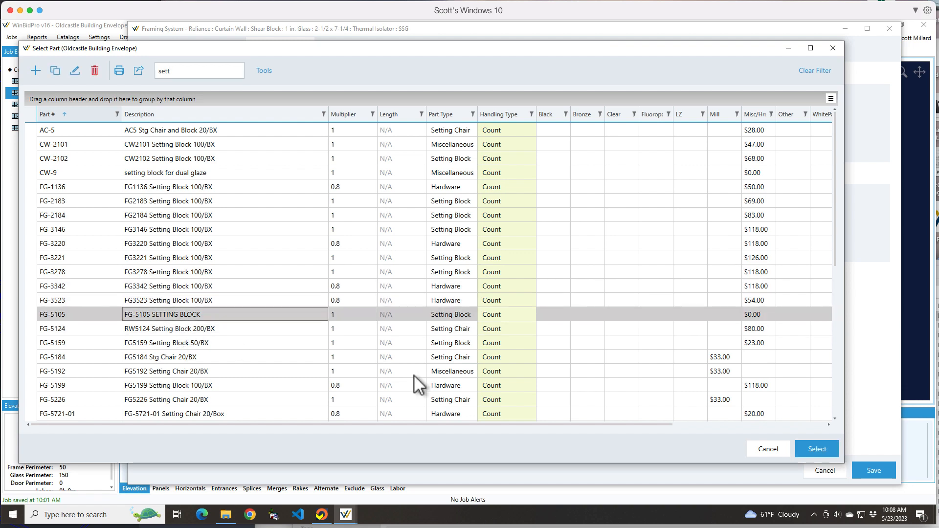
pyautogui.click(811, 447)
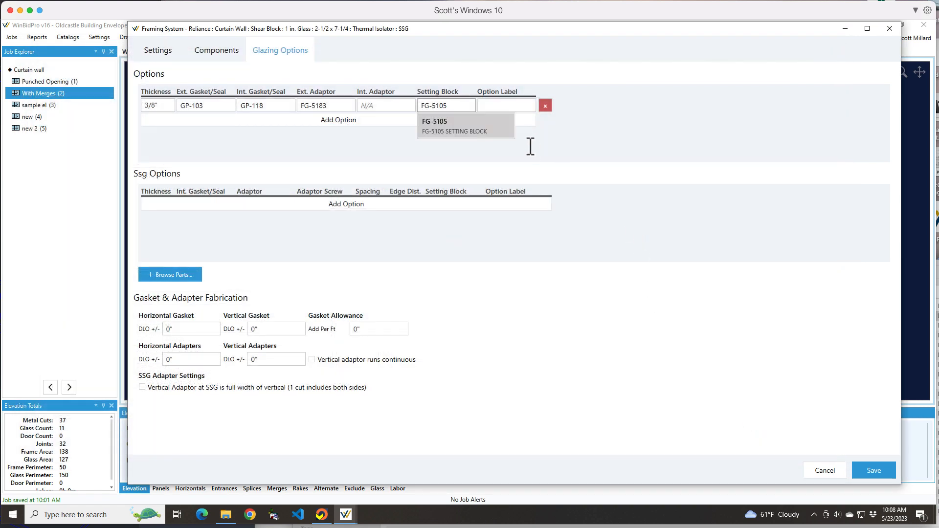
pyautogui.click(505, 105)
pyautogui.write('38')
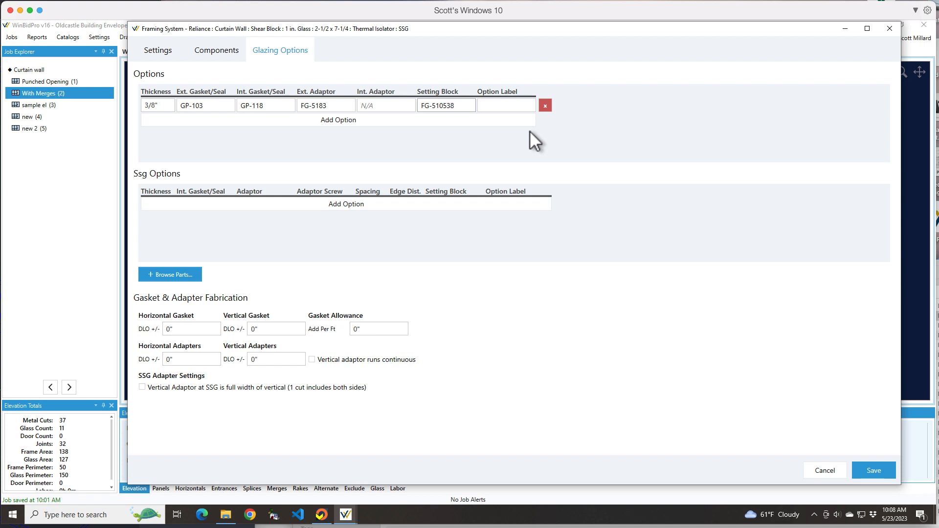
pyautogui.press('BackSpace')
pyautogui.press('BackSpace')
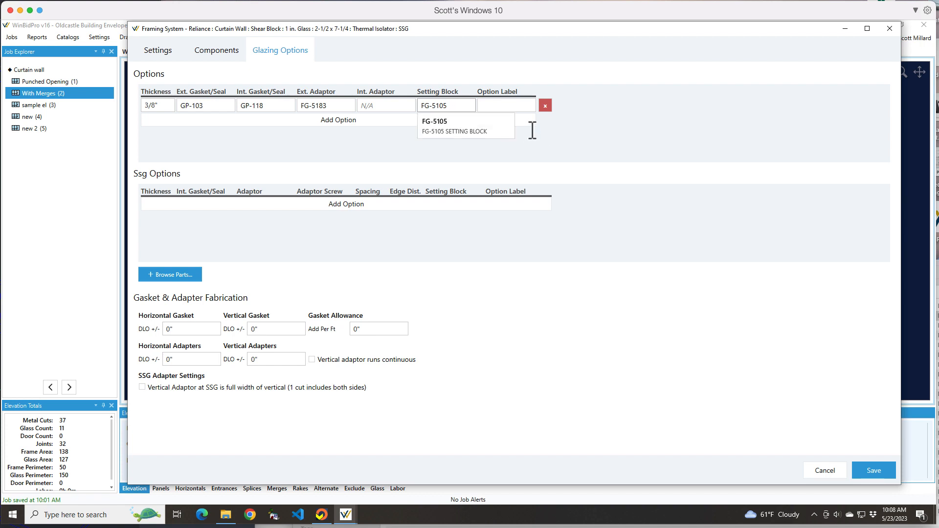
# Step: Label the 3/8" glazing option as 3/8" Std
pyautogui.click(492, 109)
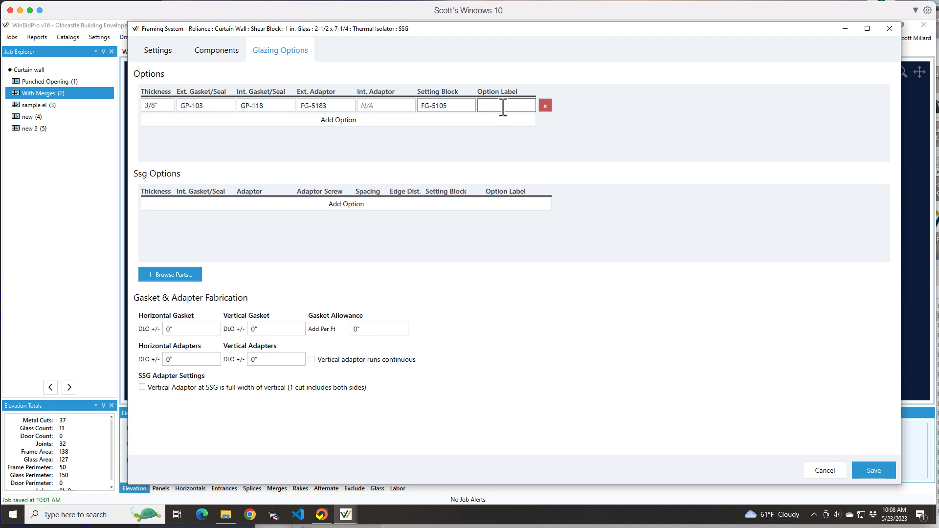
pyautogui.click(503, 106)
pyautogui.write('3/8" Std')
pyautogui.click(198, 109)
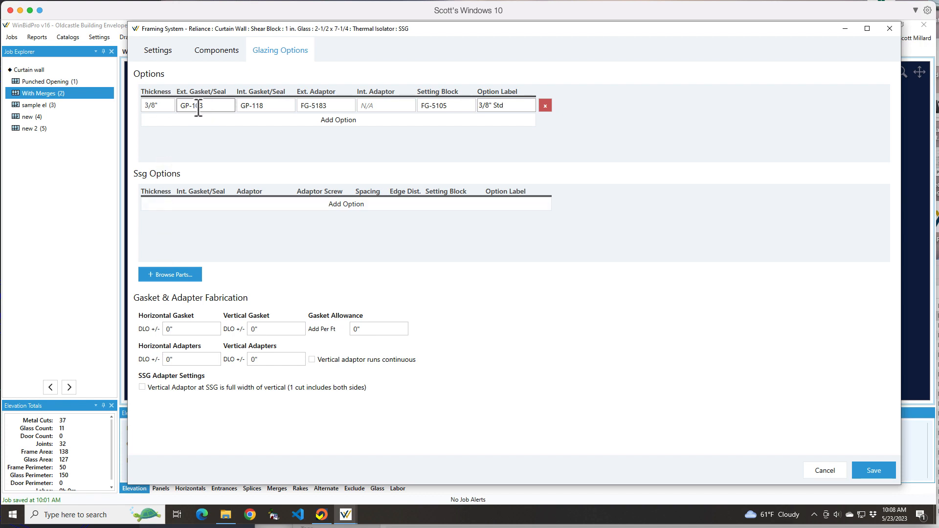